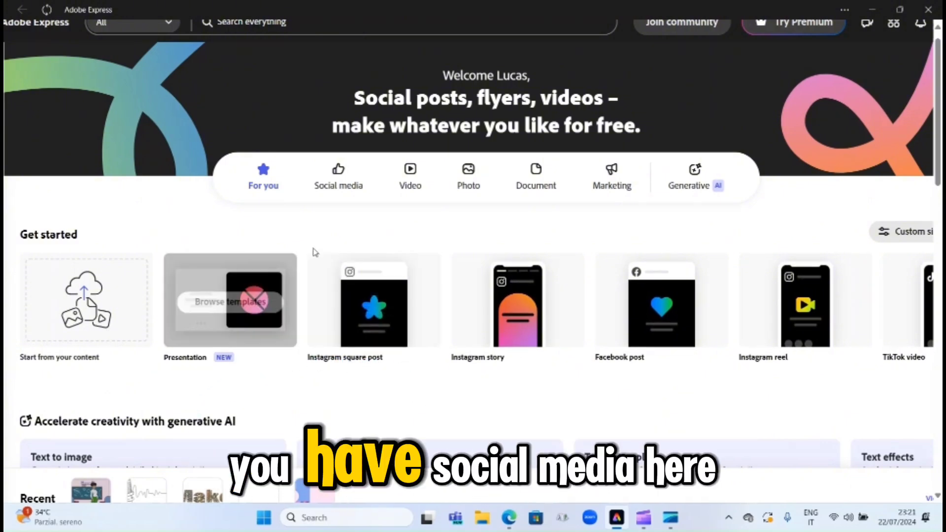
- Browse the photo templates and quick actions on the Photo tab
click(477, 185)
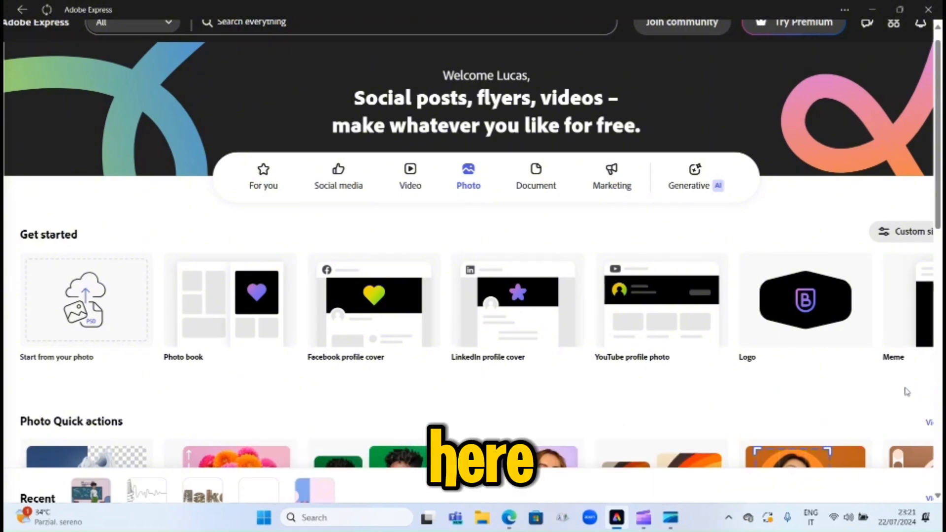
mouse_move(911, 371)
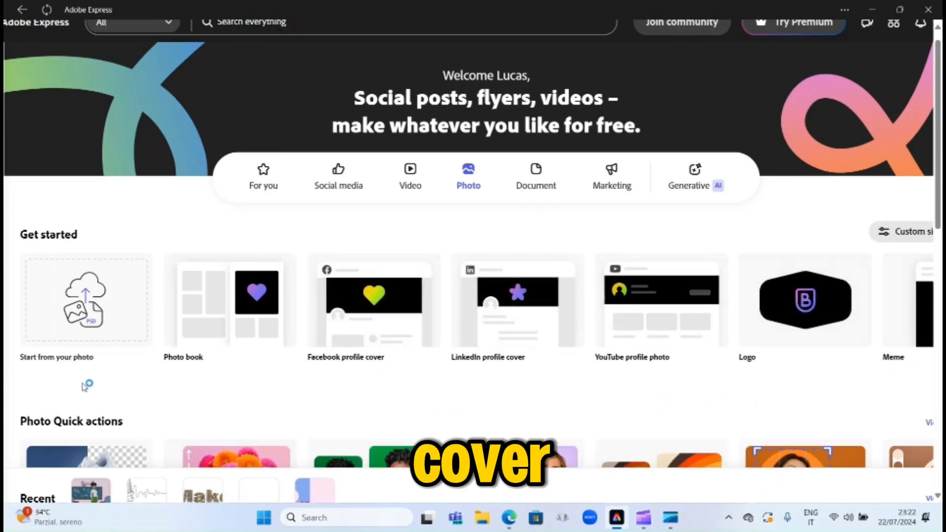
mouse_move(178, 375)
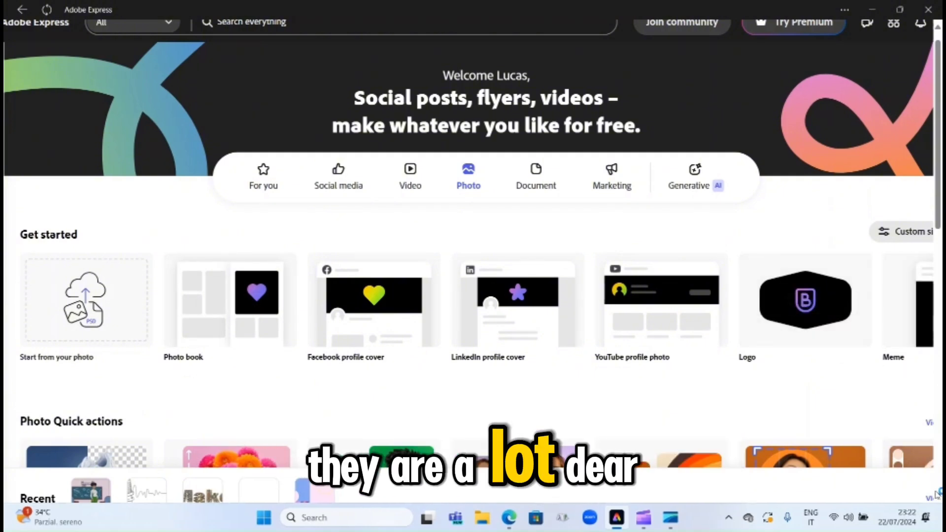
scroll(936, 495, down, 5)
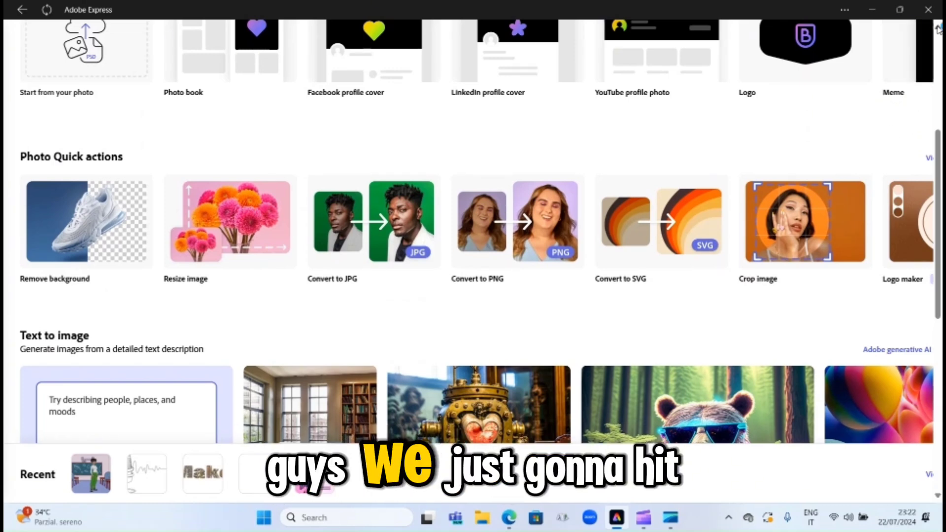
scroll(938, 28, up, 1)
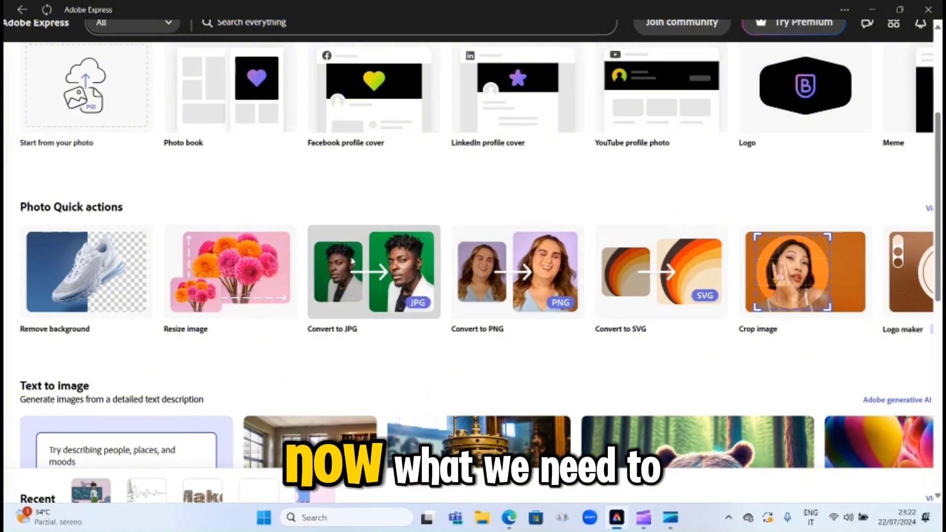
- Return home and launch the Animate from audio quick action from the Video tab
key(alt+Left)
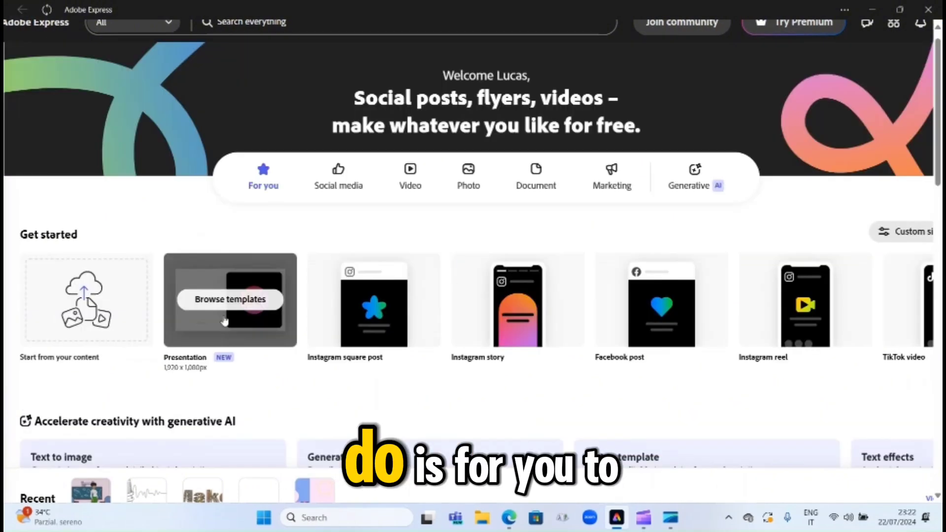
click(410, 178)
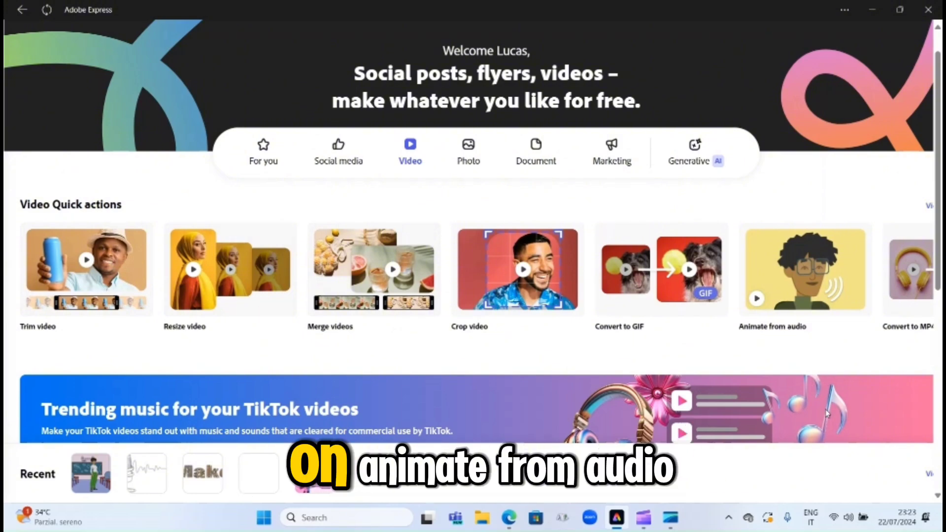
click(796, 273)
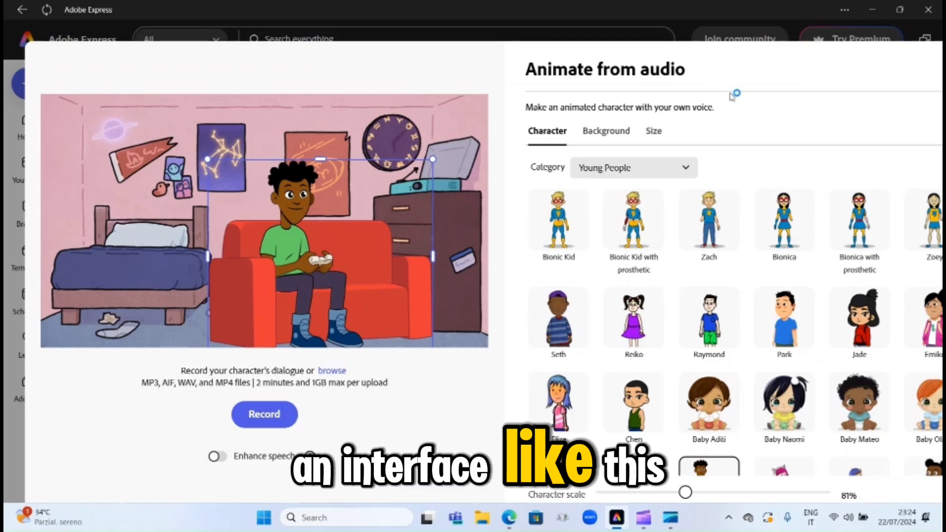
click(655, 132)
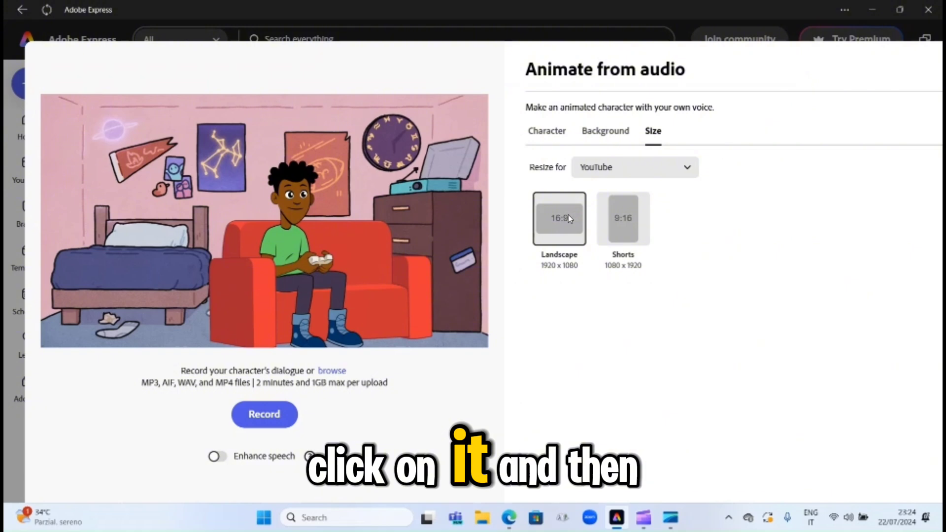
click(605, 130)
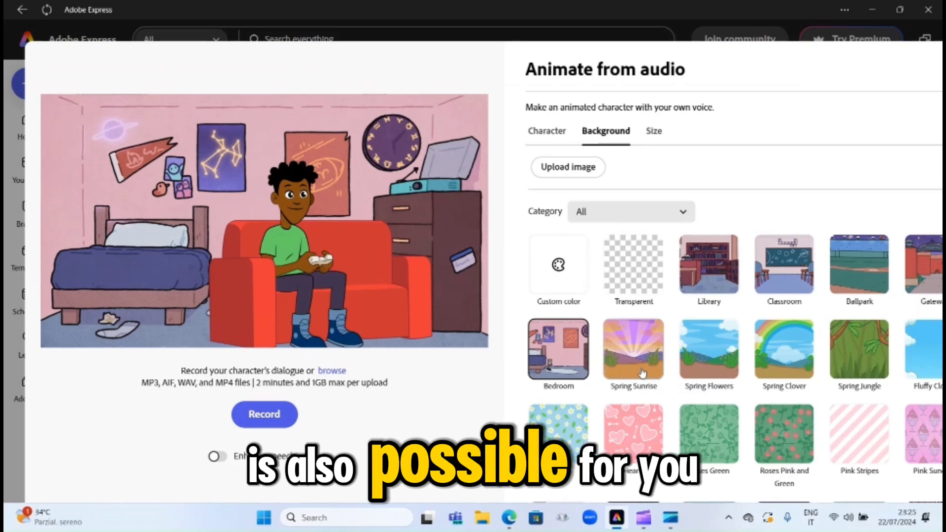
click(585, 180)
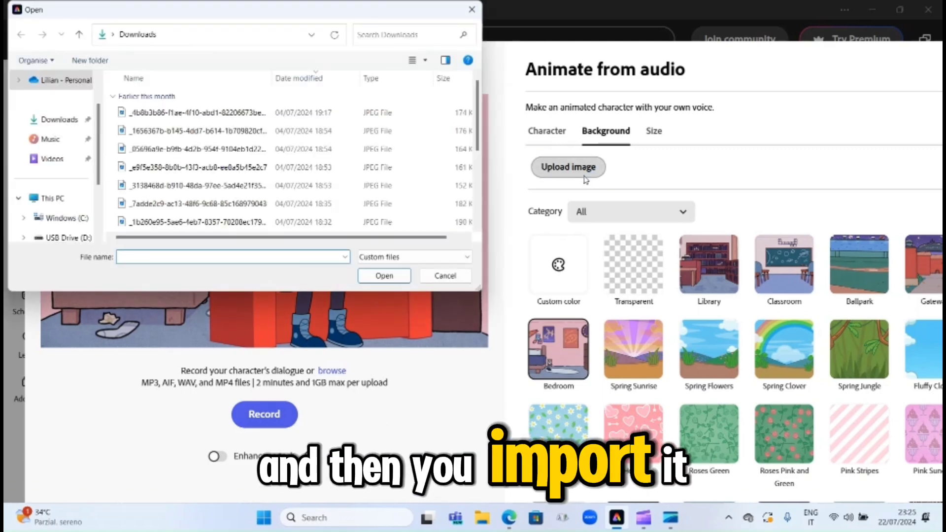
click(471, 9)
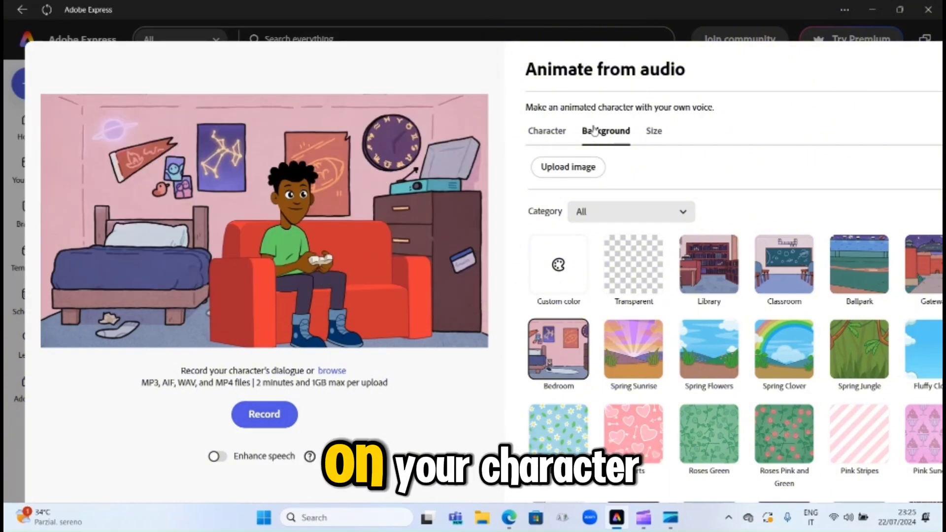
click(552, 138)
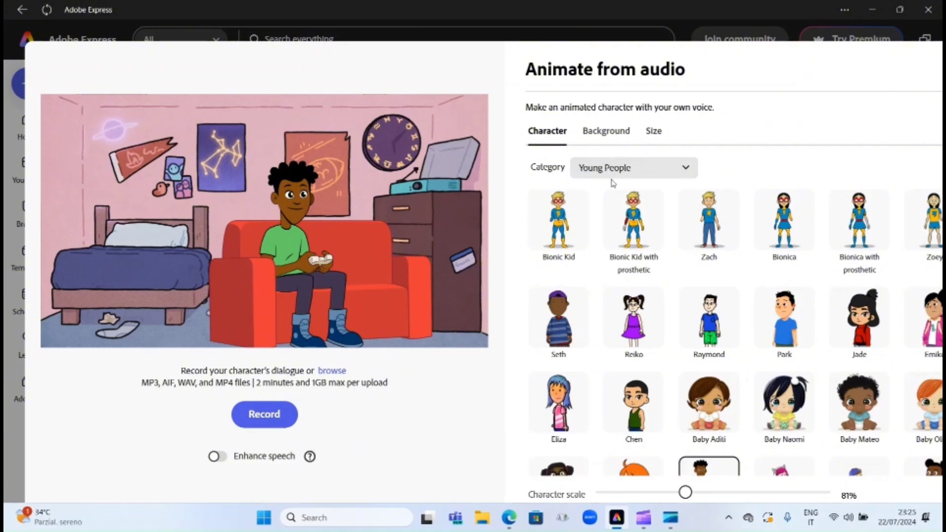
- Swap the boy for Jade from the All People category, then switch to the browser
click(686, 169)
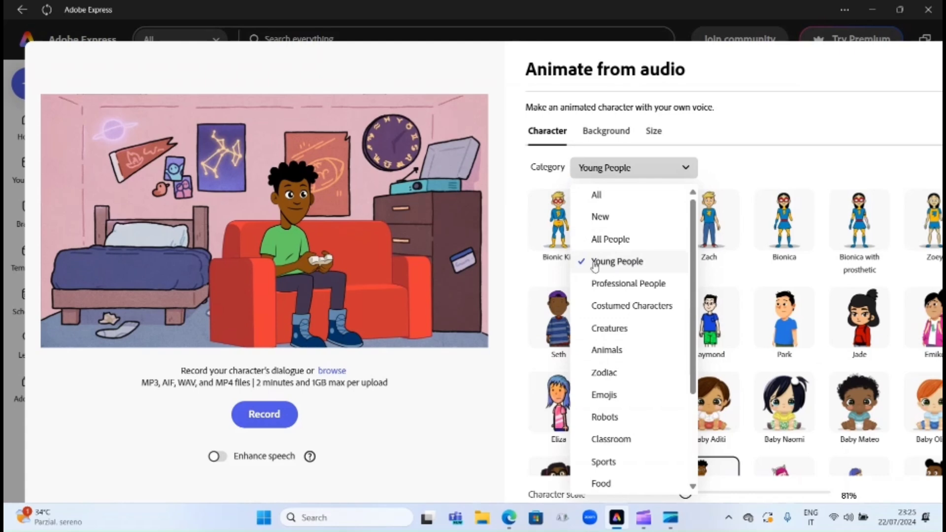
click(603, 240)
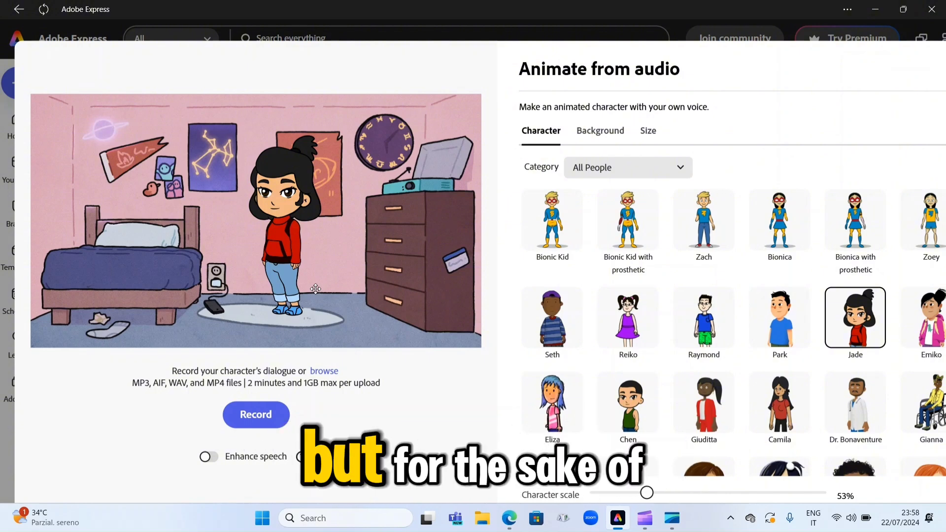
click(287, 224)
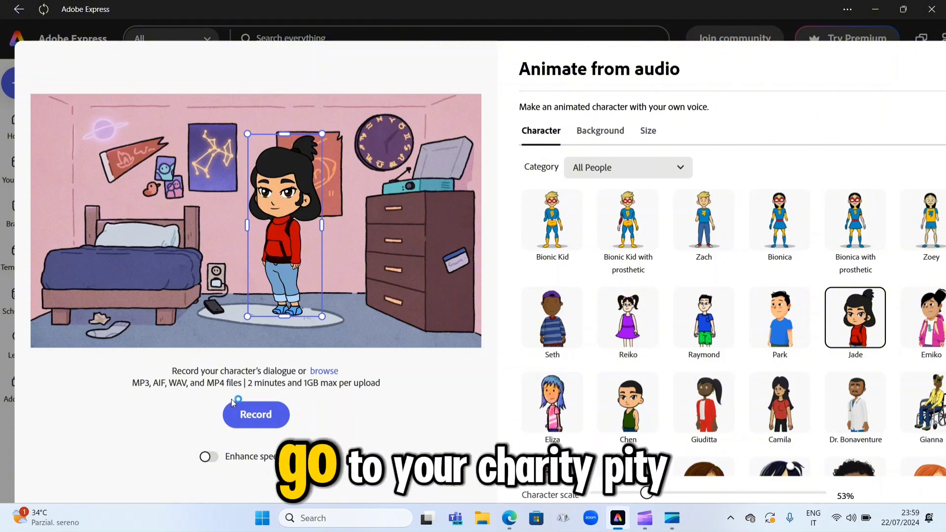
key(super+s)
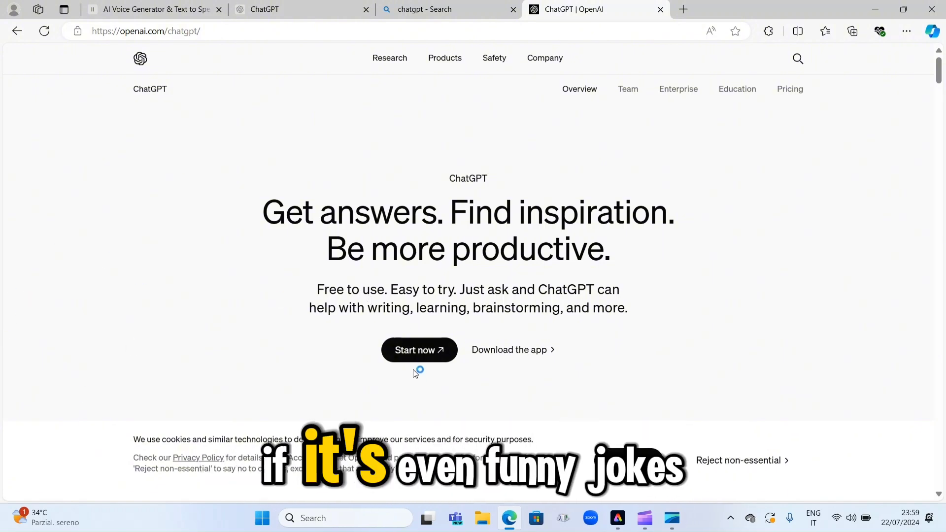
- Start ChatGPT, paste the story request about Jade and send it
click(423, 350)
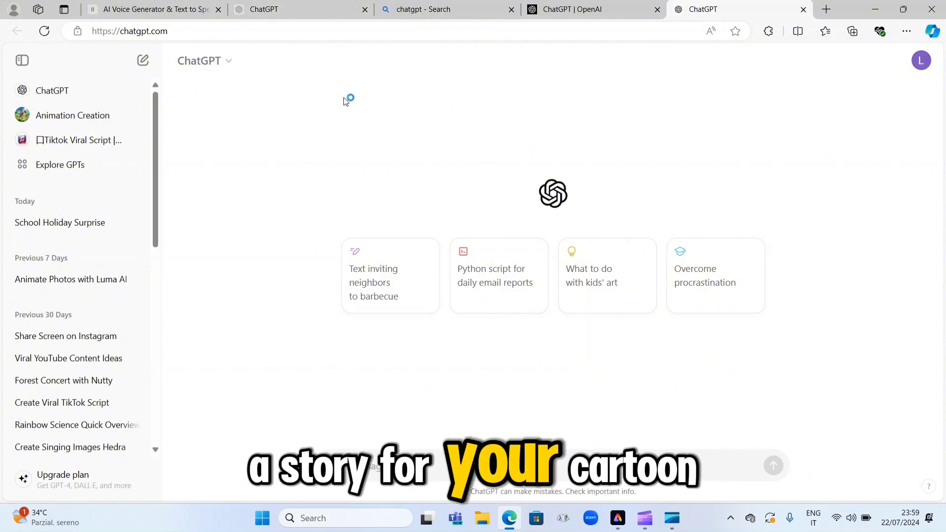
click(365, 9)
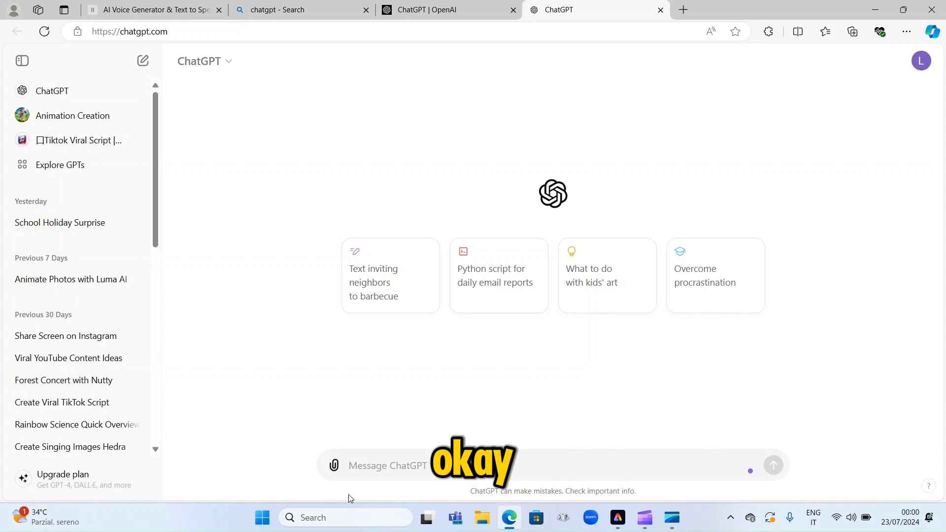
key(ctrl+v)
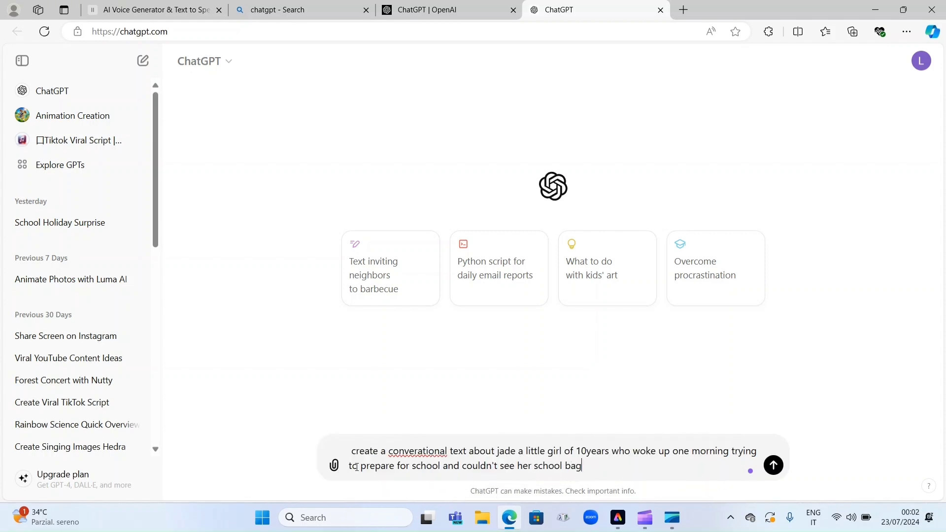
key(Return)
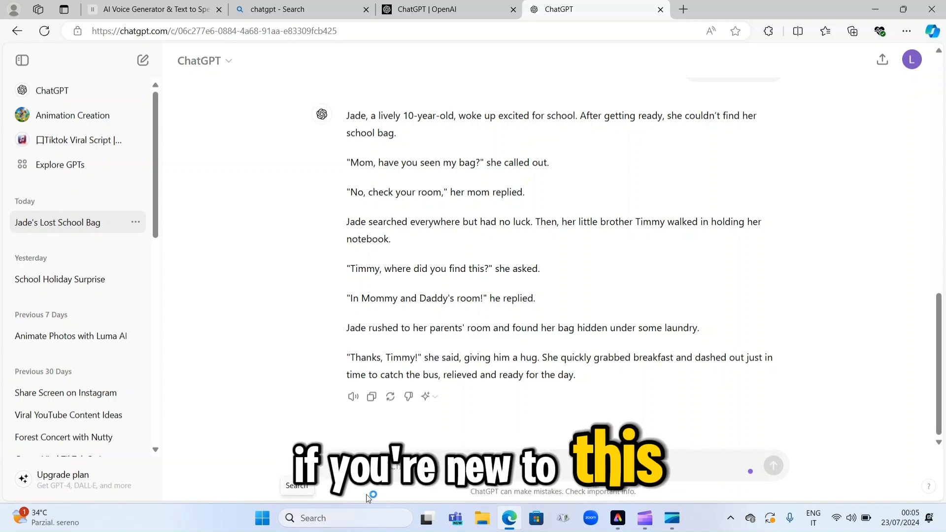
- Copy Jade's line 'Mom, have you seen my bag?' from the story and switch to ElevenLabs
click(157, 10)
click(567, 10)
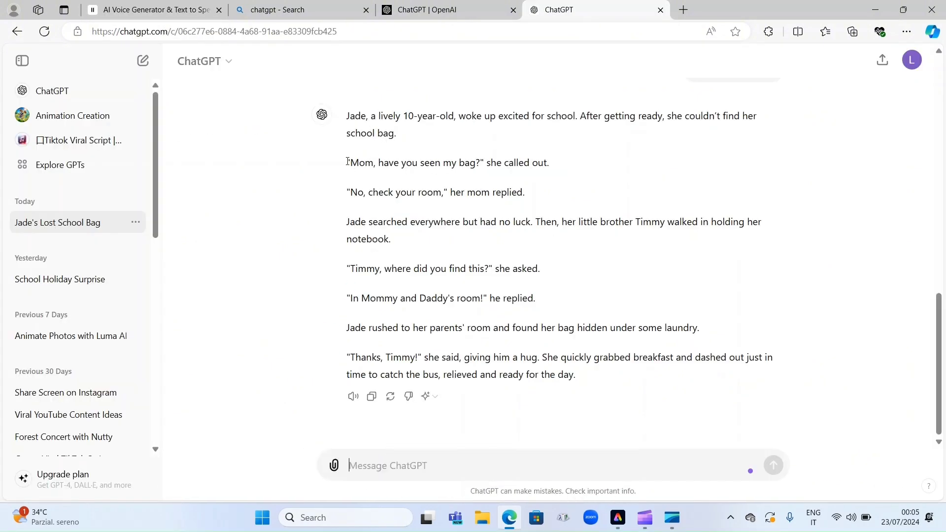
drag(350, 161, 479, 160)
click(506, 115)
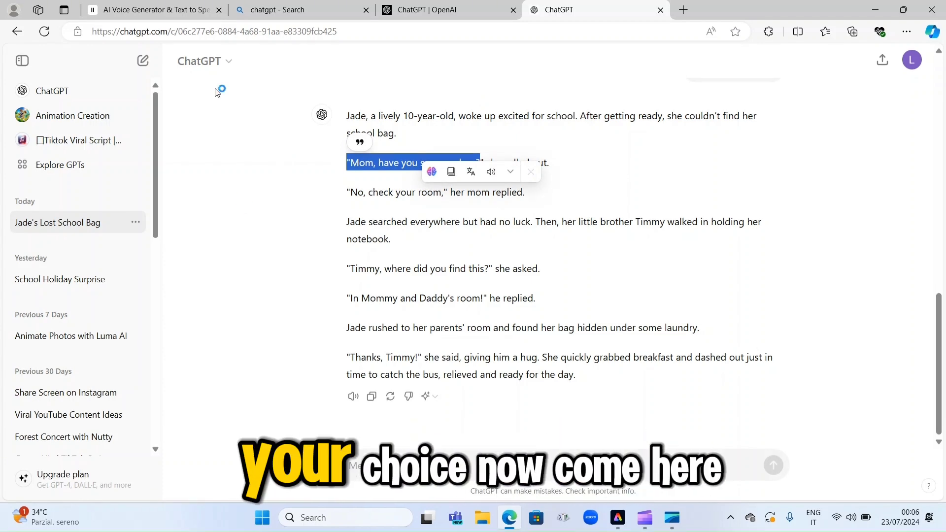
key(ctrl+1)
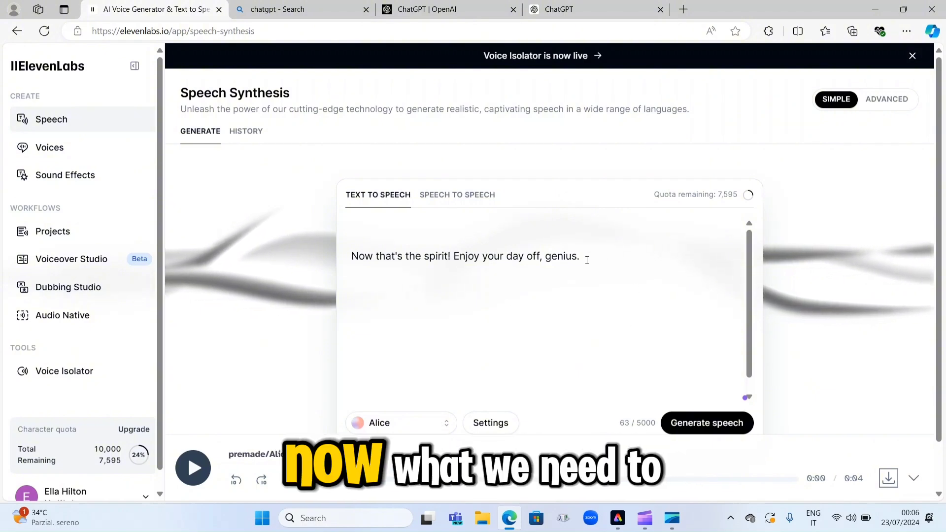
- Replace the old text-to-speech sentence with Jade's pasted line 'Mom, have you seen my bag?'
drag(352, 256, 609, 265)
key(BackSpace)
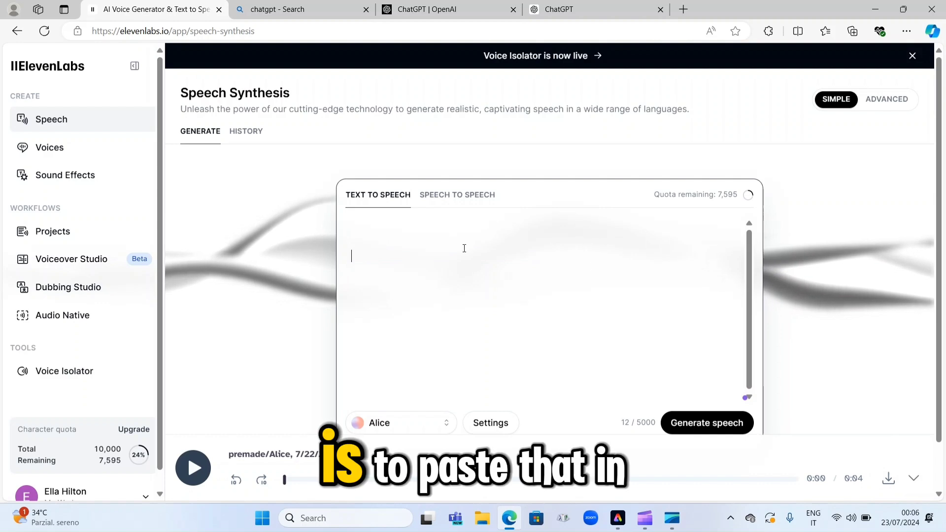
right_click(379, 240)
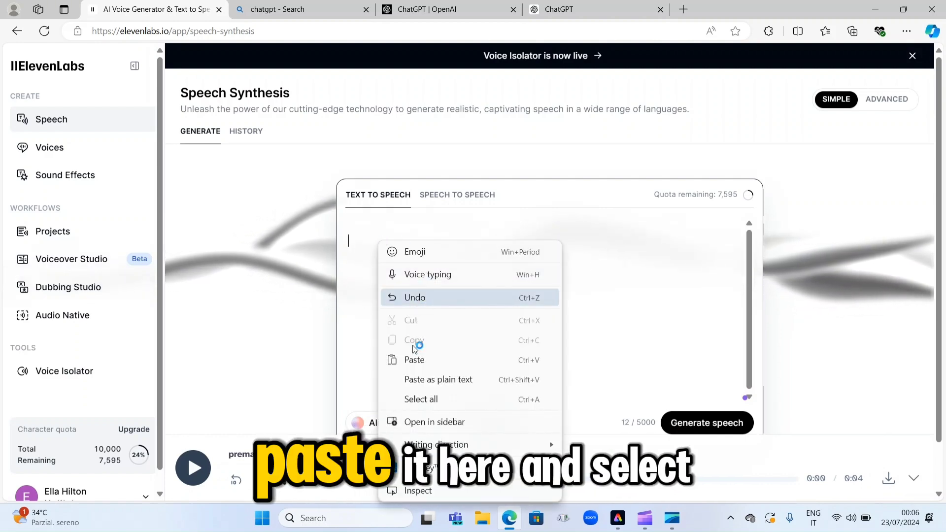
click(416, 362)
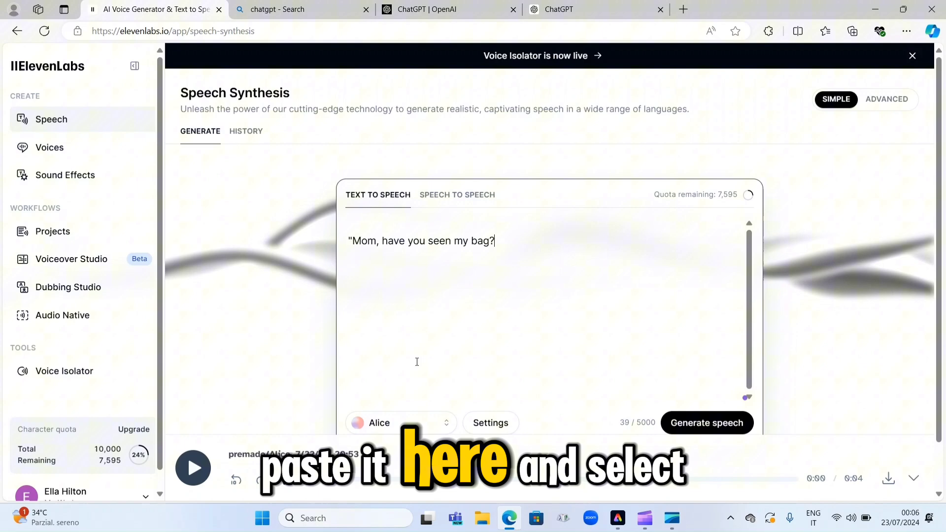
click(448, 427)
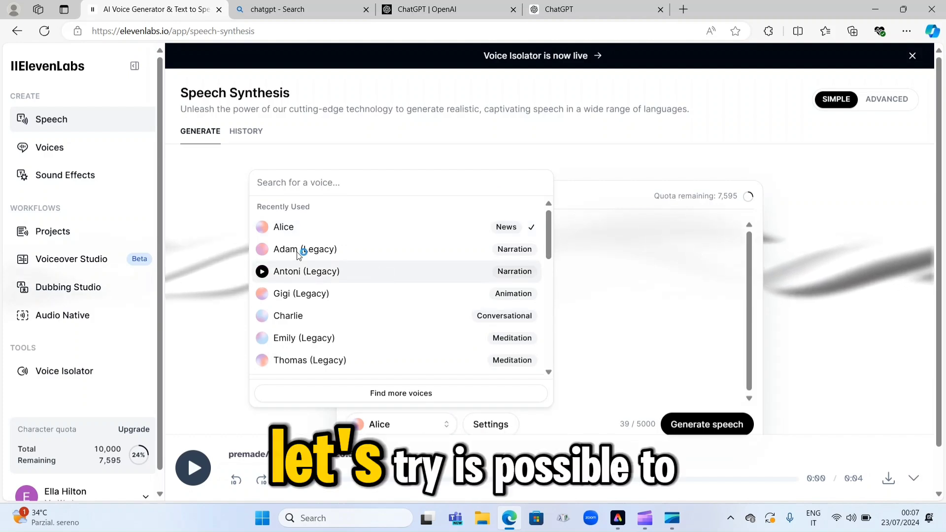
- Preview the Alice, Adam and Gigi voices, then pick Gigi (Legacy) for the line
mouse_move(265, 227)
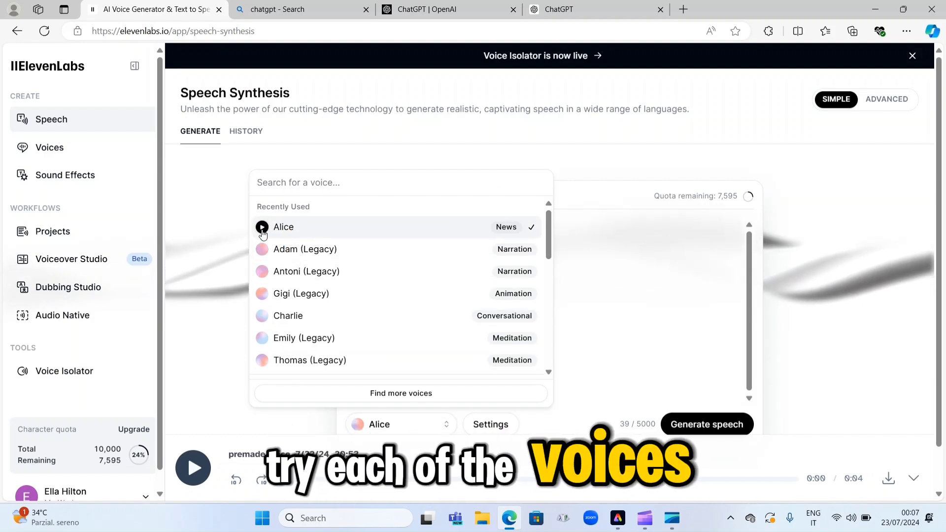
click(263, 227)
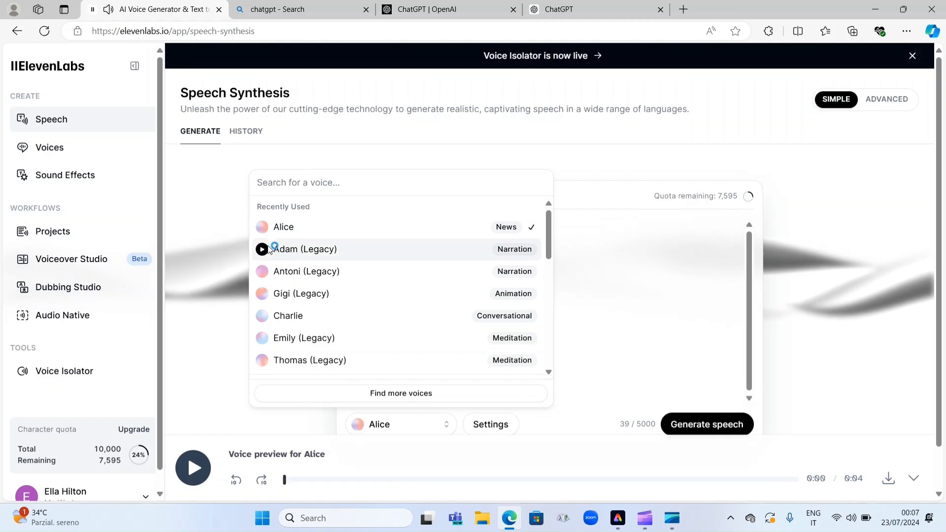
click(262, 250)
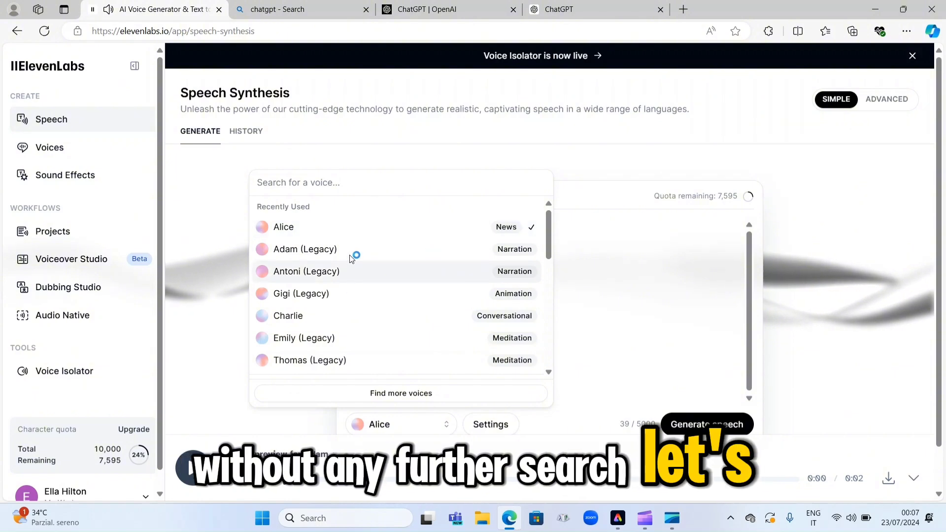
click(262, 295)
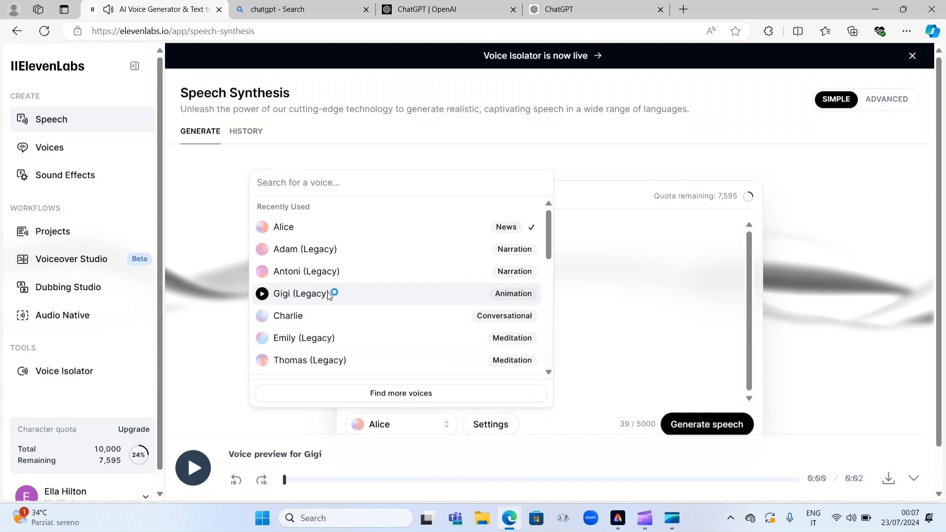
click(362, 294)
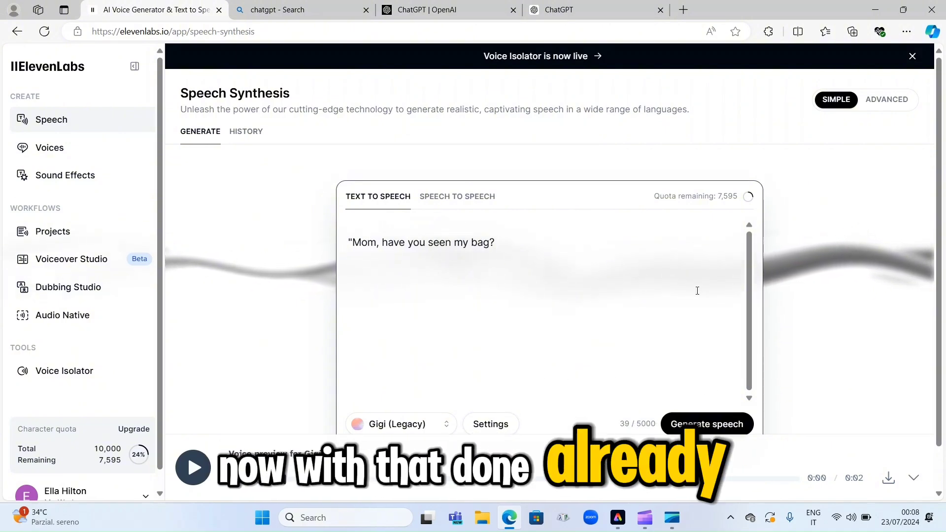
- Generate Jade's line in the Gigi voice and download it as an MP3
click(717, 424)
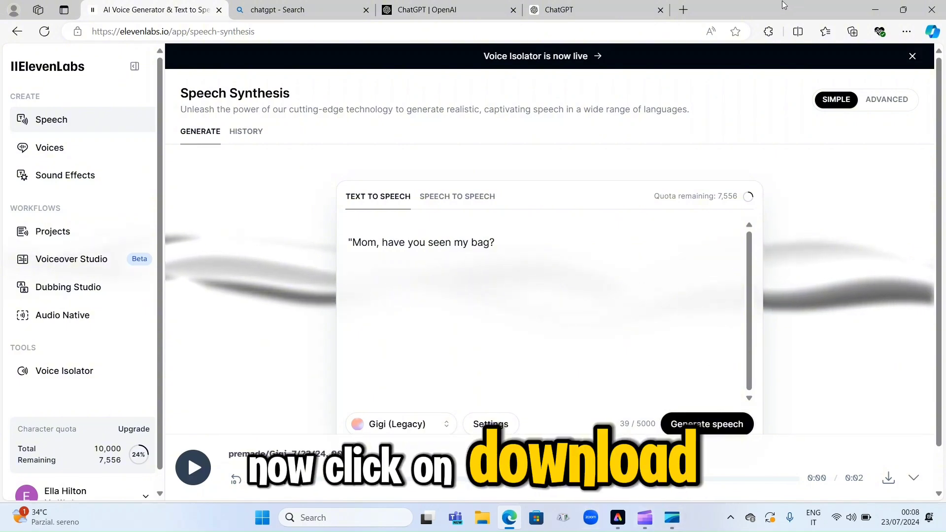
click(889, 478)
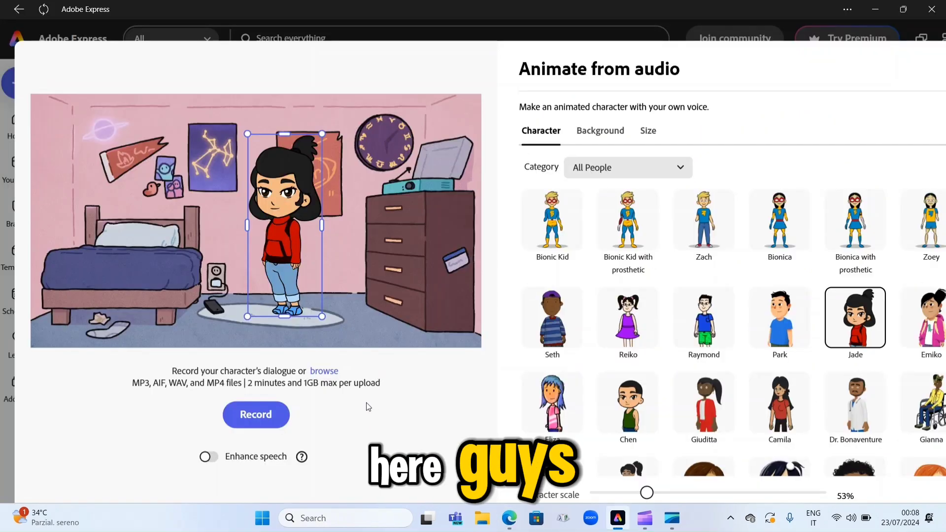
- Deselect Jade and upload the ElevenLabs MP3 from Downloads as her dialogue audio
click(367, 406)
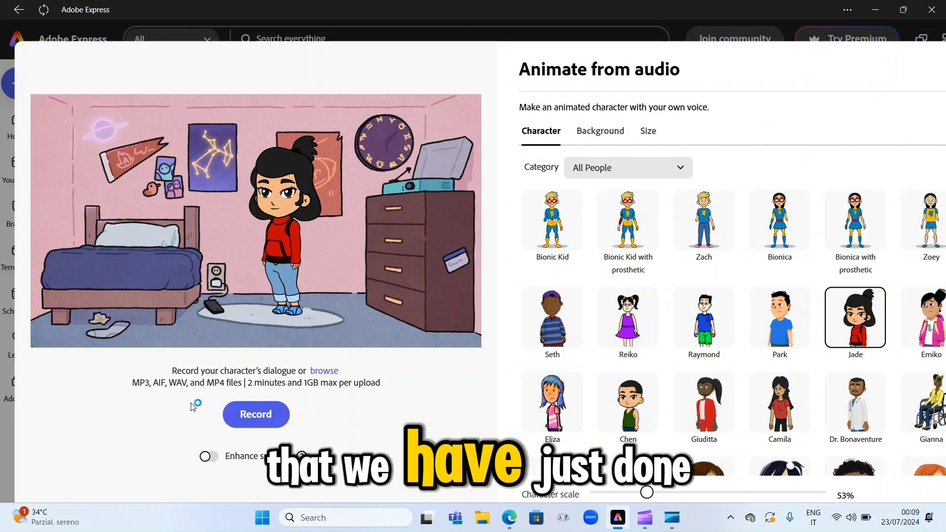
click(323, 374)
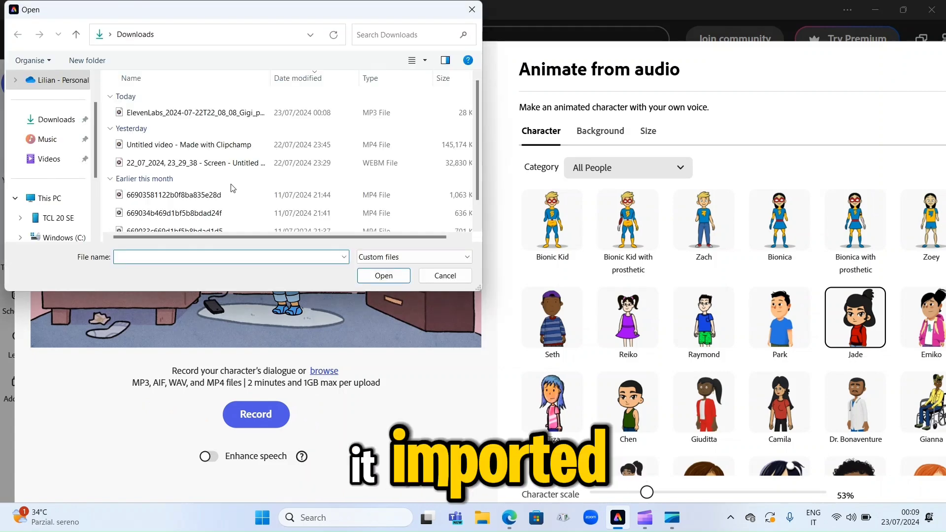
click(199, 116)
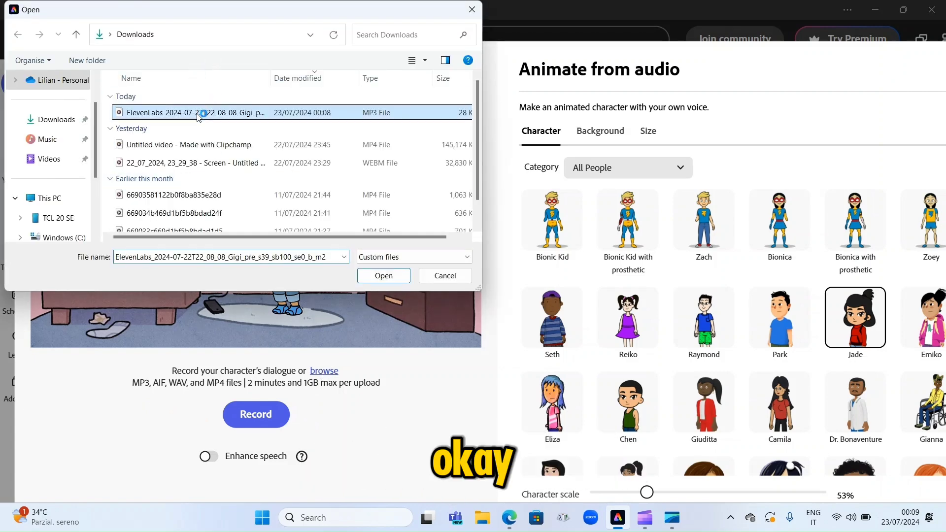
click(384, 276)
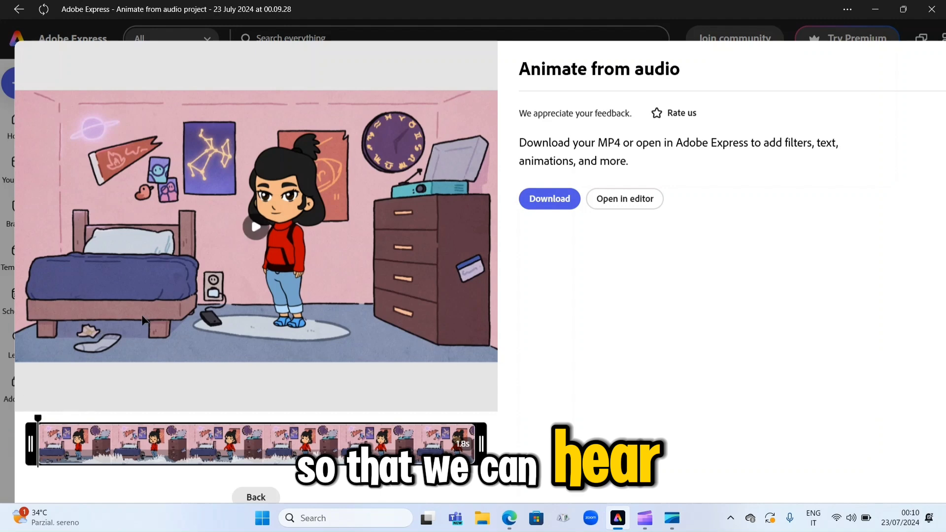
click(249, 236)
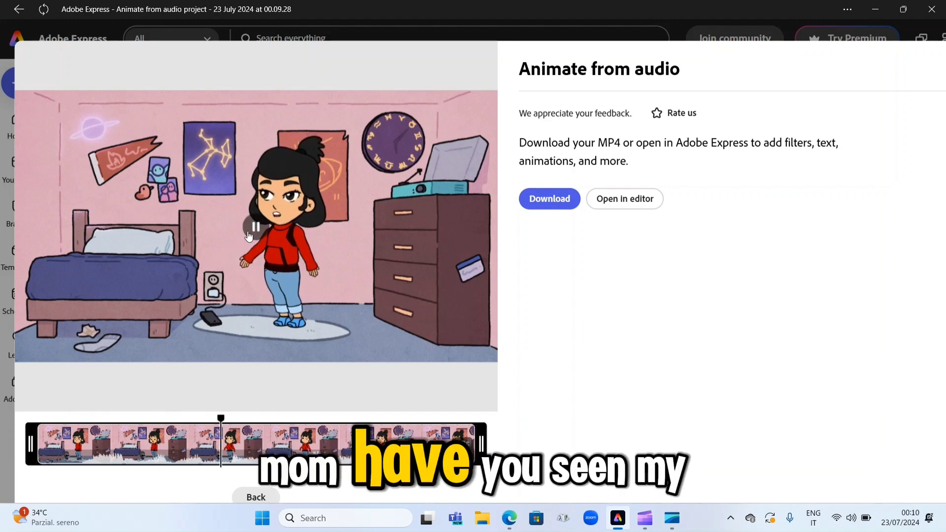